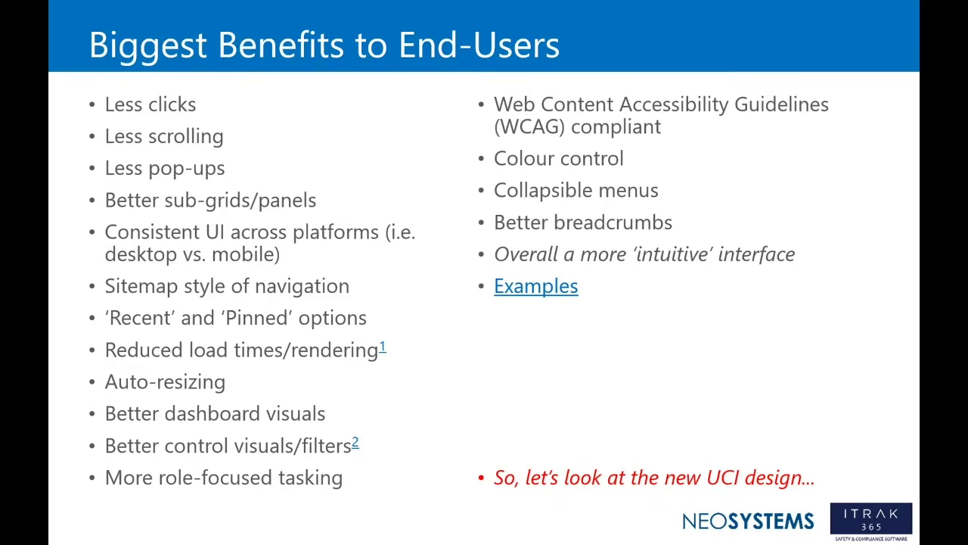
View the Tier 1 Dashboard and the Microsoft Dynamics 365 Social Overview dashboard, bringing up drill-down options for the Sales Pipeline's 2-Develop stage
{"action": "key", "text": "Right"}
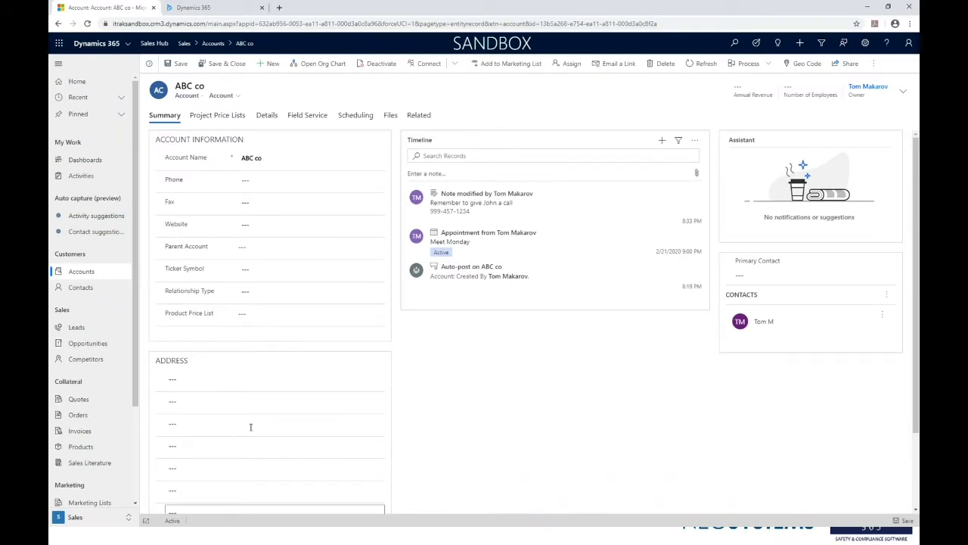
{"action": "left_click", "coordinate": [226, 9]}
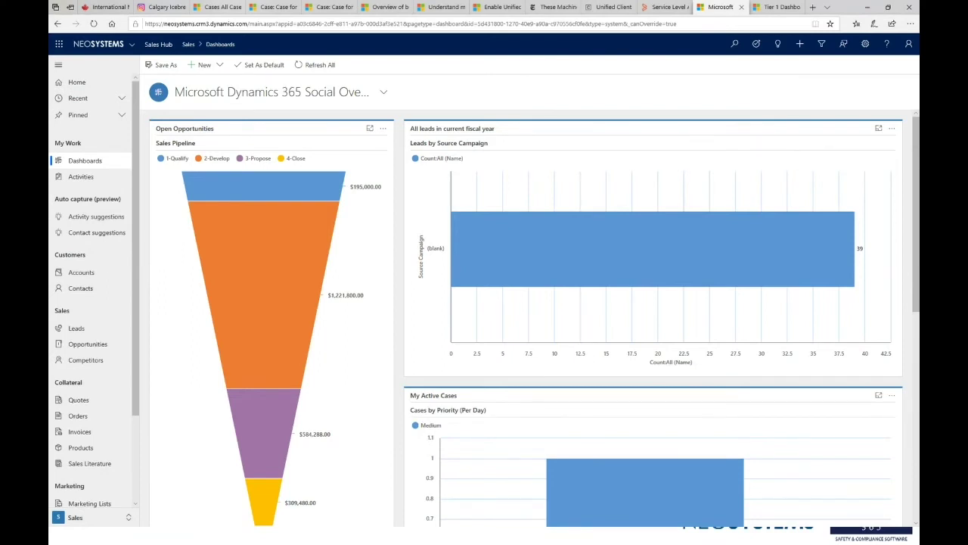
{"action": "left_click", "coordinate": [771, 9]}
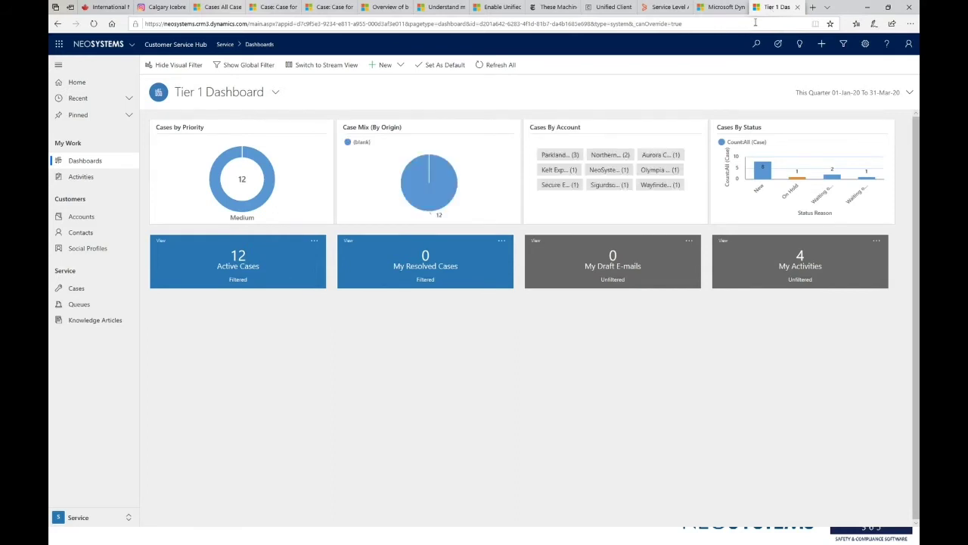
{"action": "left_click", "coordinate": [716, 14]}
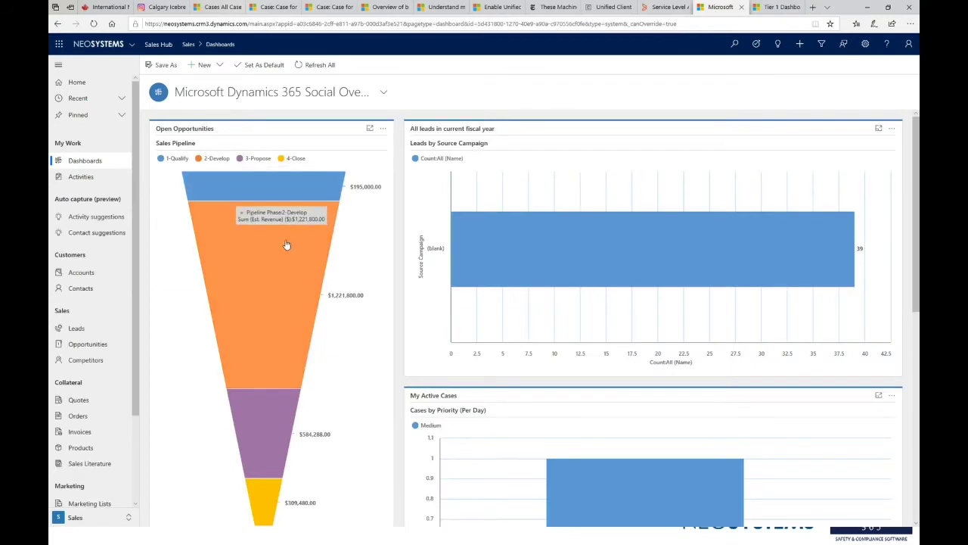
{"action": "left_click", "coordinate": [287, 244]}
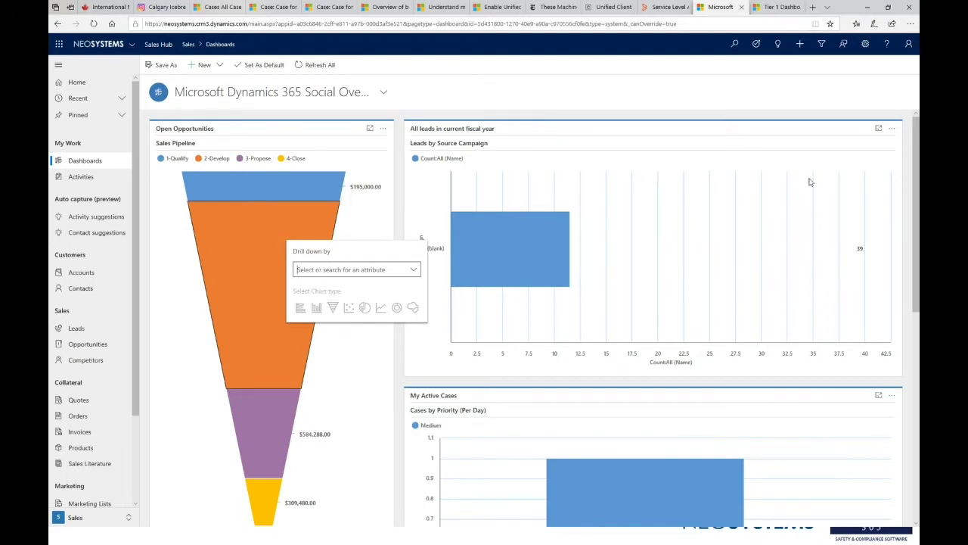
Resize the Social Overview dashboard window through several widths and heights down to a tall, narrow shape and examine how its charts reflow
{"action": "left_click", "coordinate": [888, 7]}
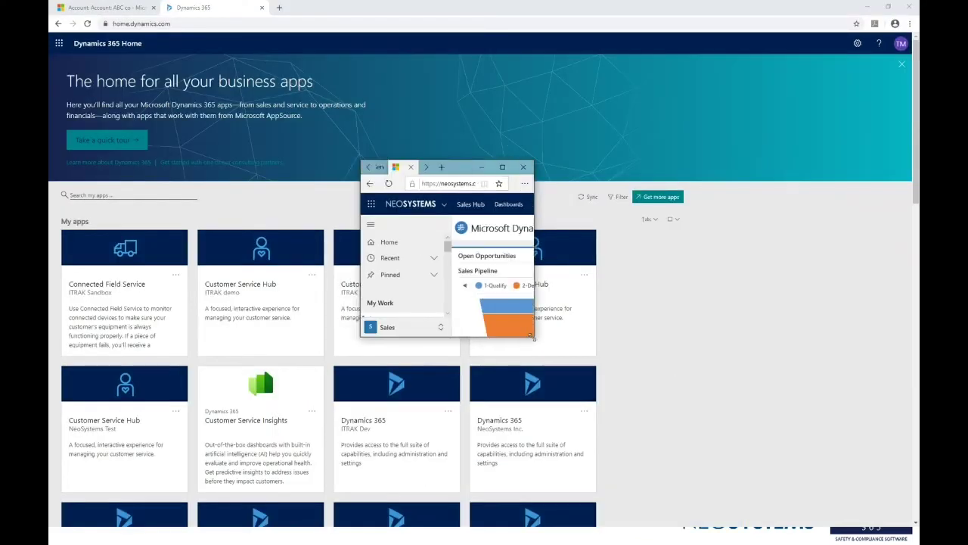
{"action": "left_click_drag", "start_coordinate": [535, 339], "coordinate": [849, 342]}
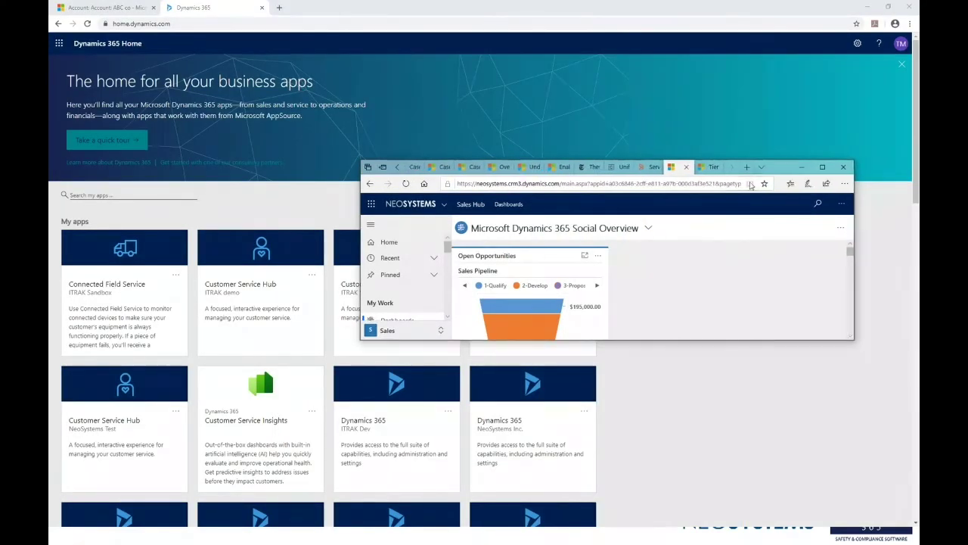
{"action": "left_click_drag", "start_coordinate": [776, 339], "coordinate": [735, 478]}
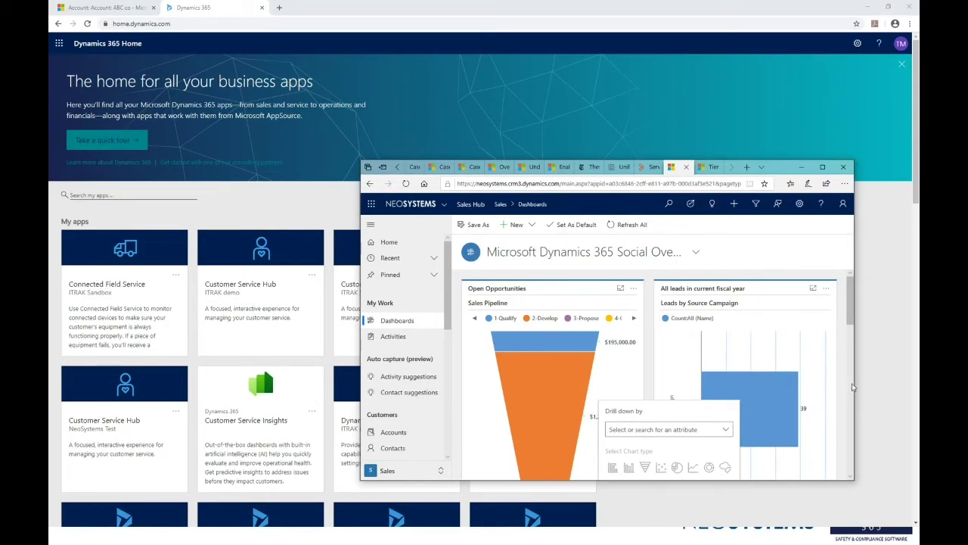
{"action": "left_click_drag", "start_coordinate": [854, 382], "coordinate": [680, 382]}
{"action": "left_click_drag", "start_coordinate": [604, 174], "coordinate": [438, 55]}
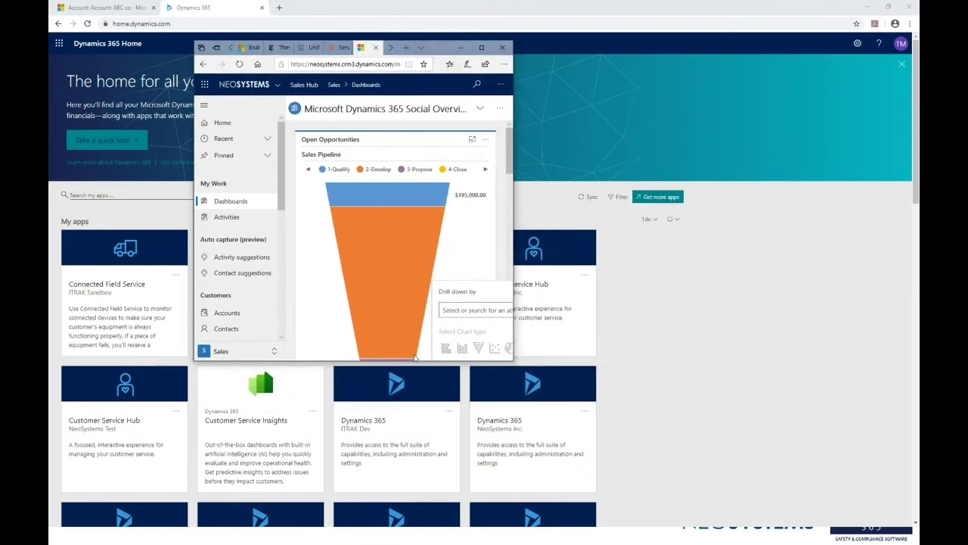
{"action": "left_click_drag", "start_coordinate": [409, 361], "coordinate": [395, 513]}
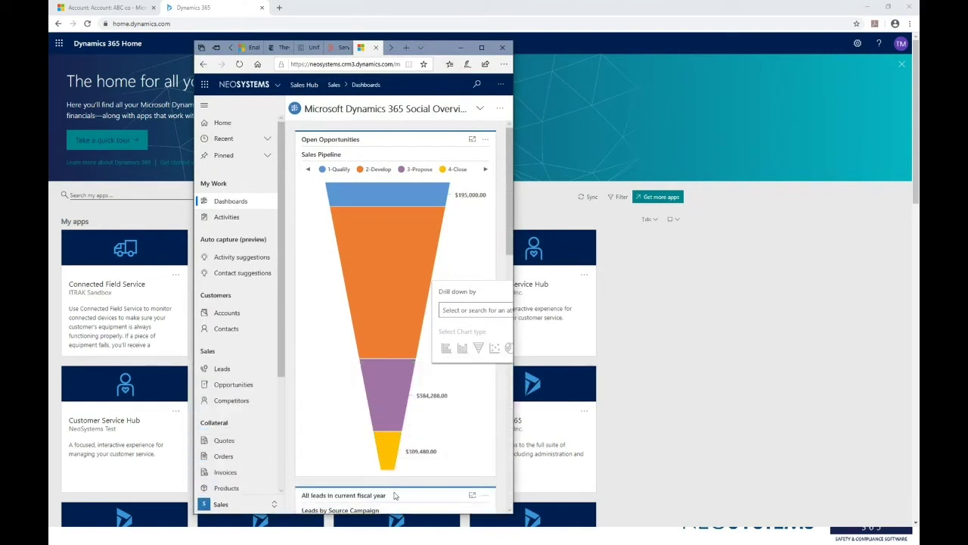
{"action": "left_click_drag", "start_coordinate": [509, 250], "coordinate": [500, 323]}
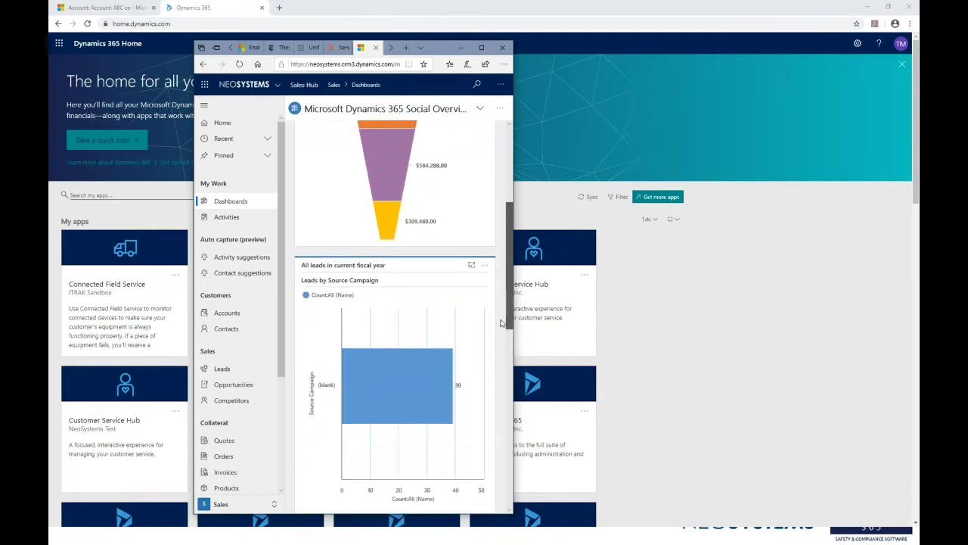
Maximize the Social Overview dashboard window and review the charts back up to the start of the page
{"action": "left_click", "coordinate": [481, 48]}
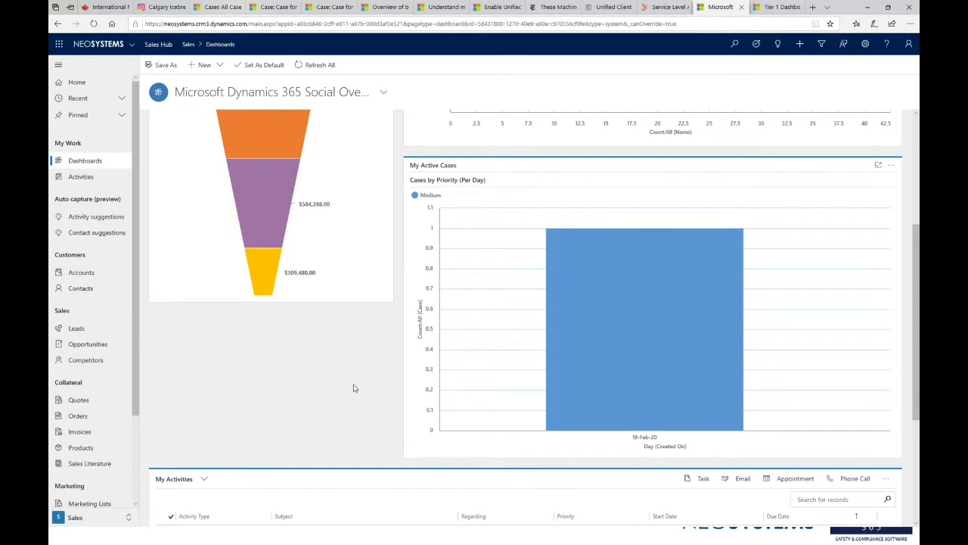
{"action": "scroll", "coordinate": [353, 388], "scroll_direction": "up", "scroll_amount": 3}
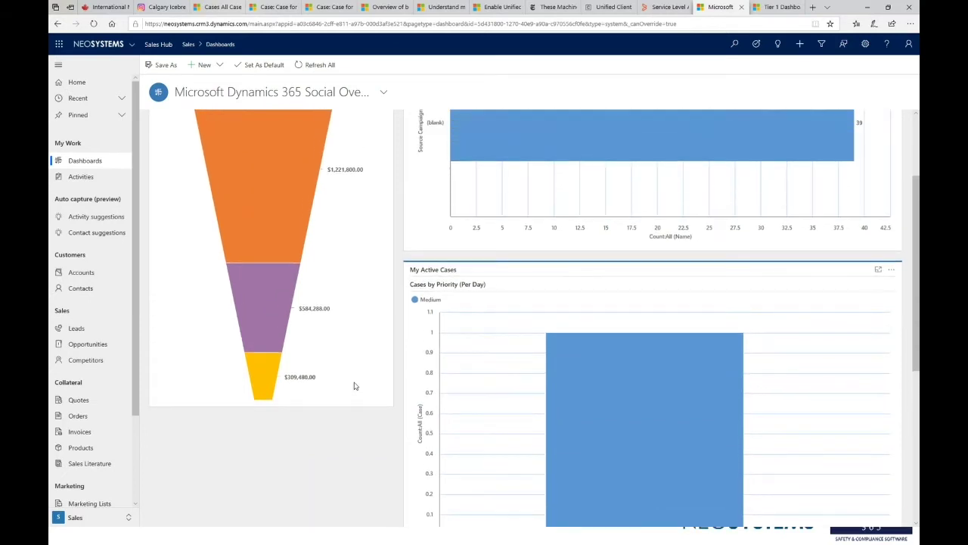
{"action": "scroll", "coordinate": [354, 385], "scroll_direction": "up", "scroll_amount": 3}
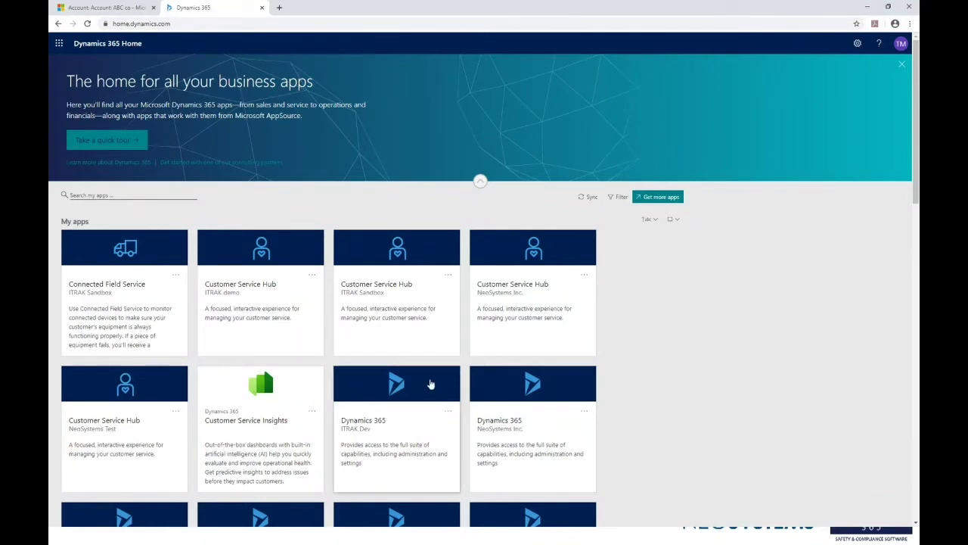
Return to the sandbox Sales Hub, open the My Active Accounts list and check its Flow options
{"action": "left_click", "coordinate": [96, 11]}
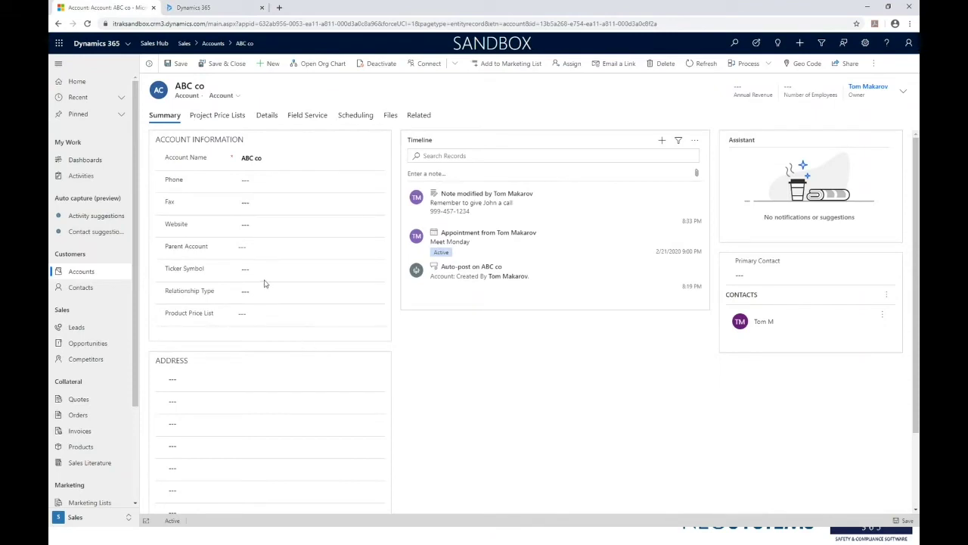
{"action": "left_click", "coordinate": [87, 274]}
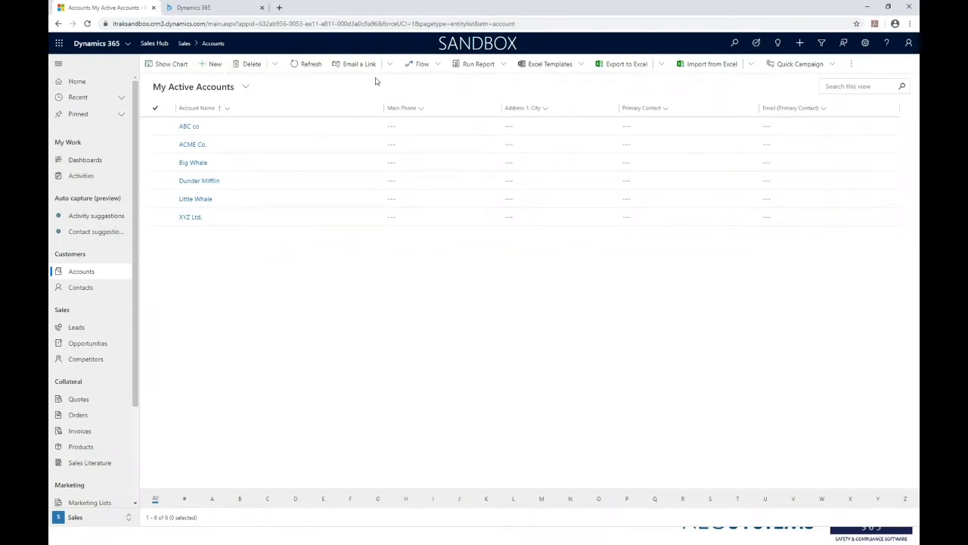
{"action": "left_click", "coordinate": [437, 71]}
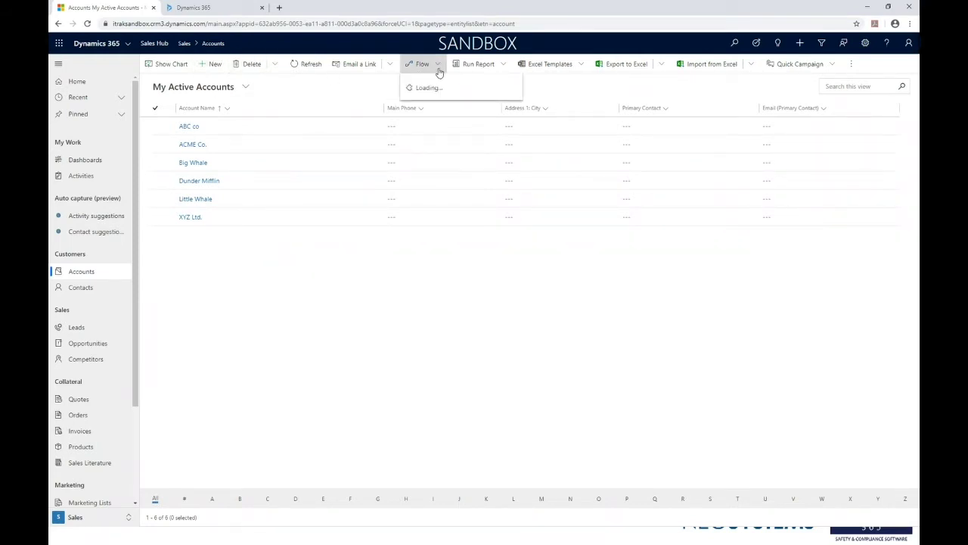
{"action": "left_click", "coordinate": [642, 50]}
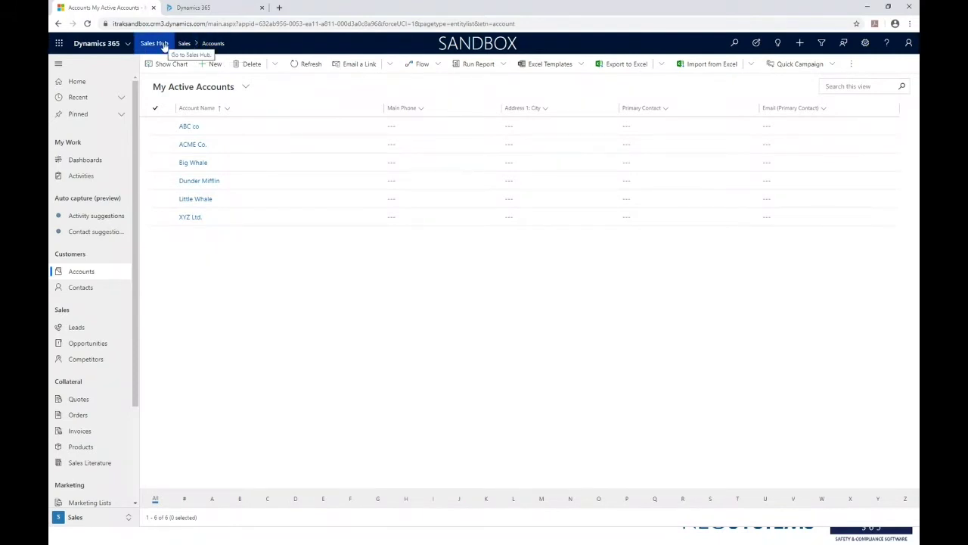
Collapse and re-expand the site map, and switch the app area to App Settings and back to Sales
{"action": "left_click", "coordinate": [59, 66]}
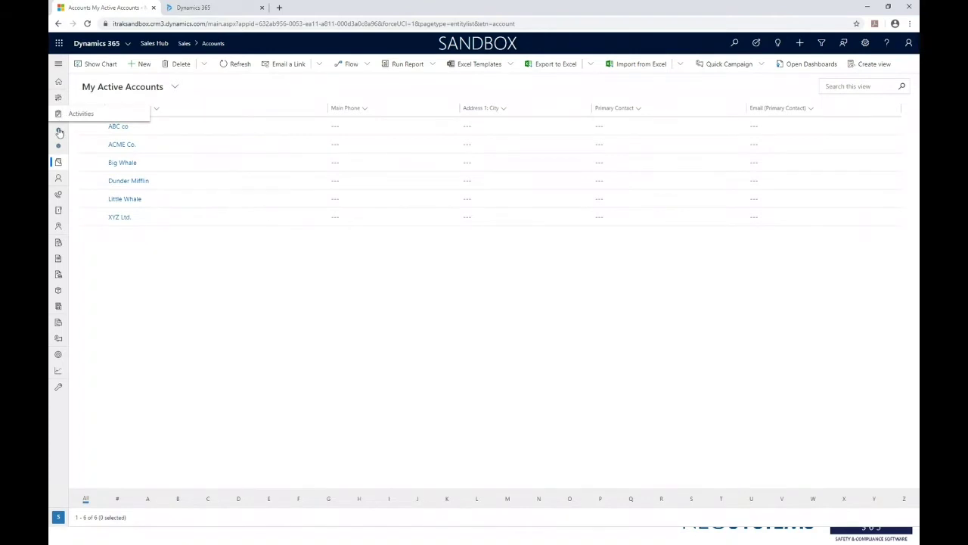
{"action": "left_click", "coordinate": [59, 65]}
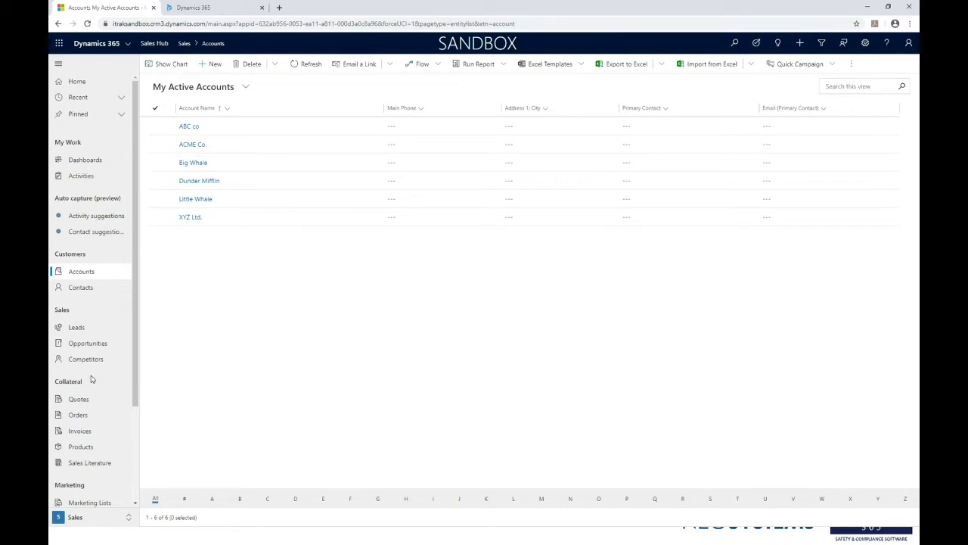
{"action": "left_click", "coordinate": [112, 520]}
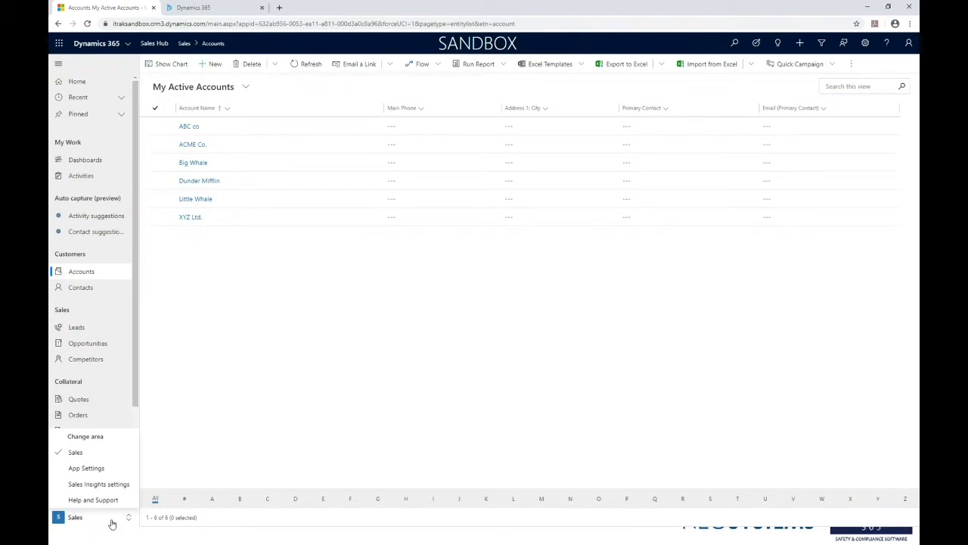
{"action": "left_click", "coordinate": [114, 469]}
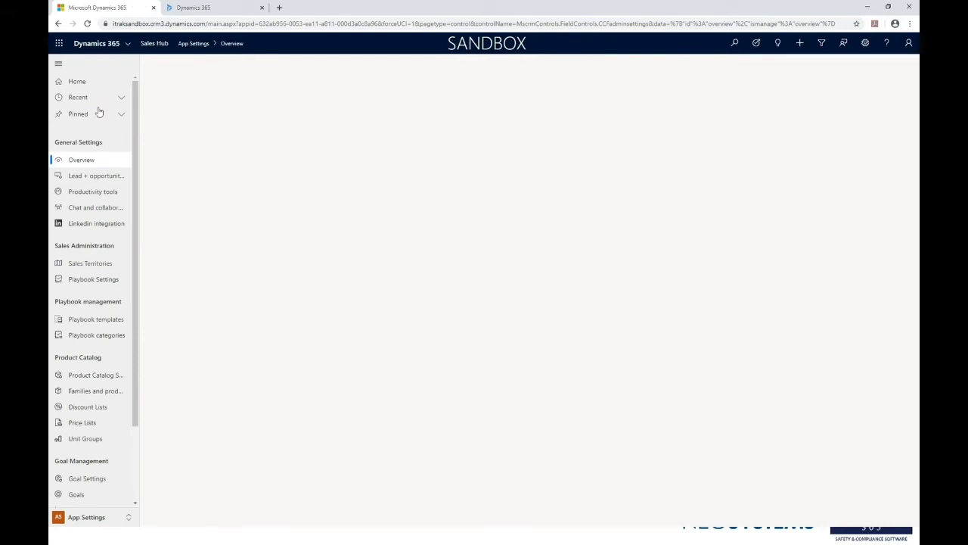
{"action": "left_click", "coordinate": [122, 520]}
{"action": "left_click", "coordinate": [90, 455]}
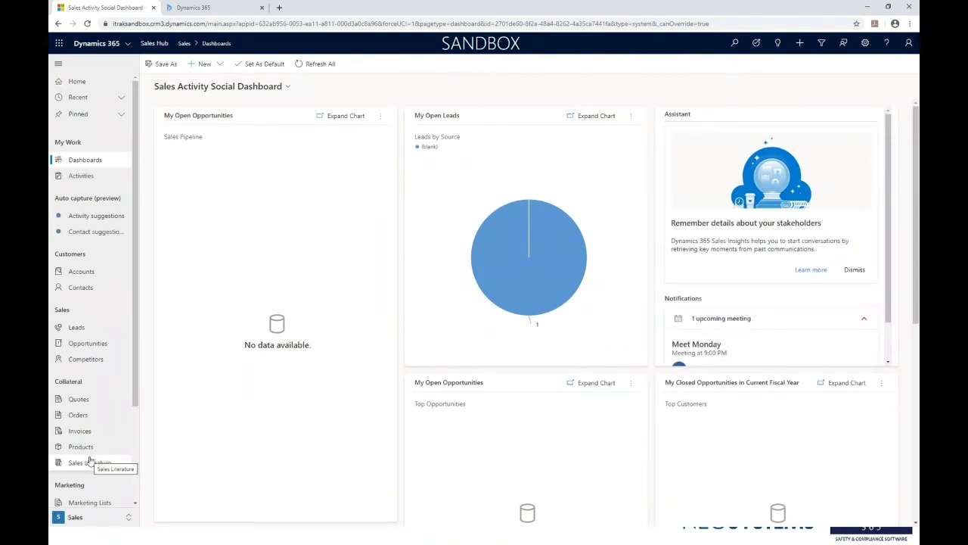
Review the recently used records and open the pinned Big Whale account
{"action": "left_click", "coordinate": [121, 98]}
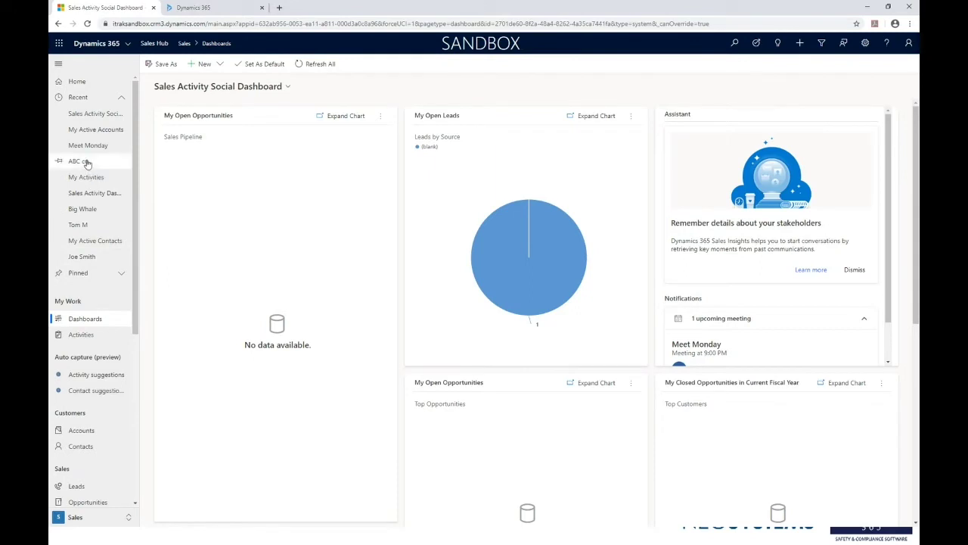
{"action": "left_click", "coordinate": [96, 273]}
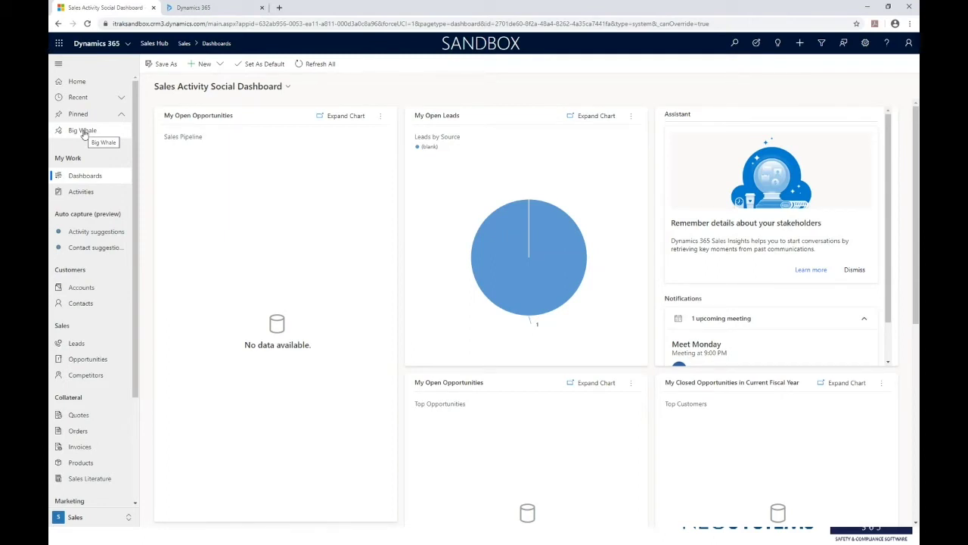
{"action": "left_click", "coordinate": [80, 132]}
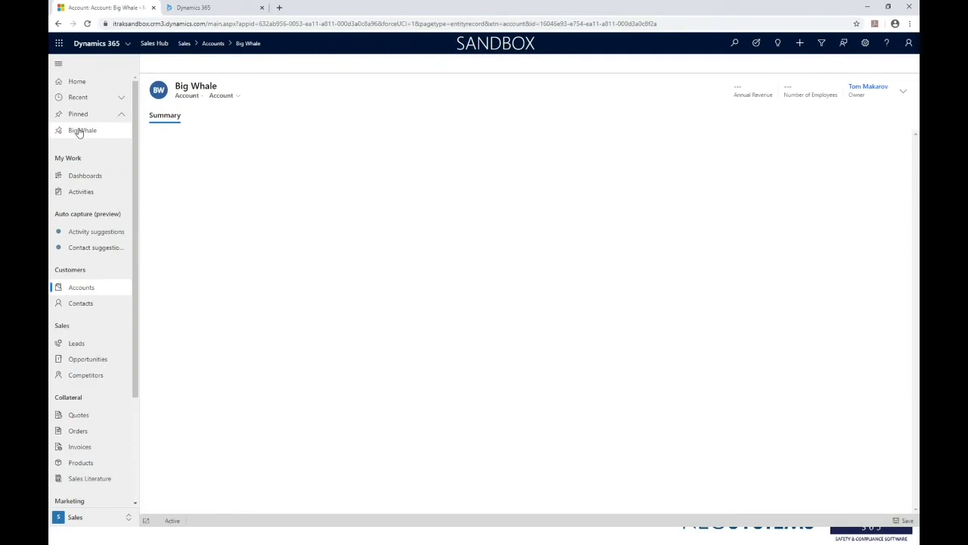
Open the ABC co account from the Accounts list and show the list of active accounts beside the record
{"action": "left_click", "coordinate": [85, 288]}
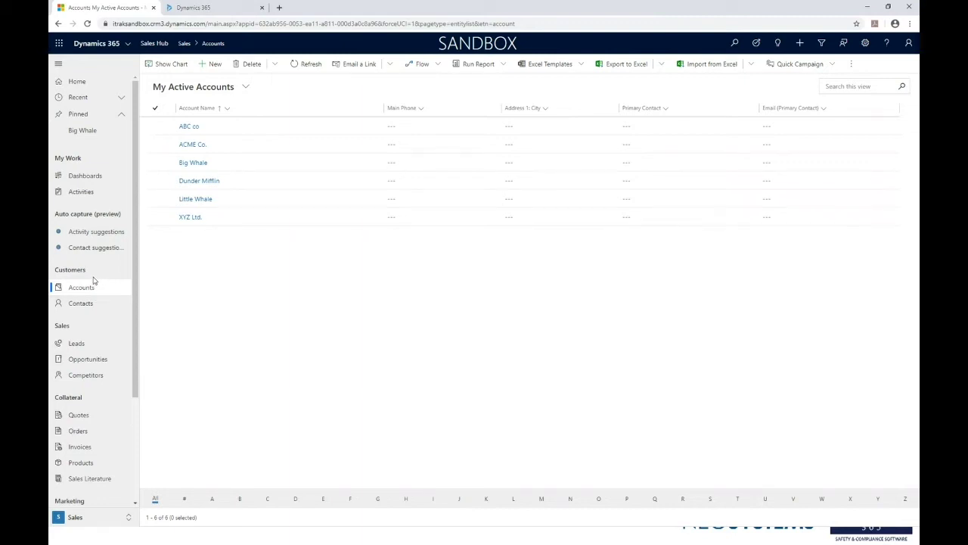
{"action": "left_click", "coordinate": [189, 126]}
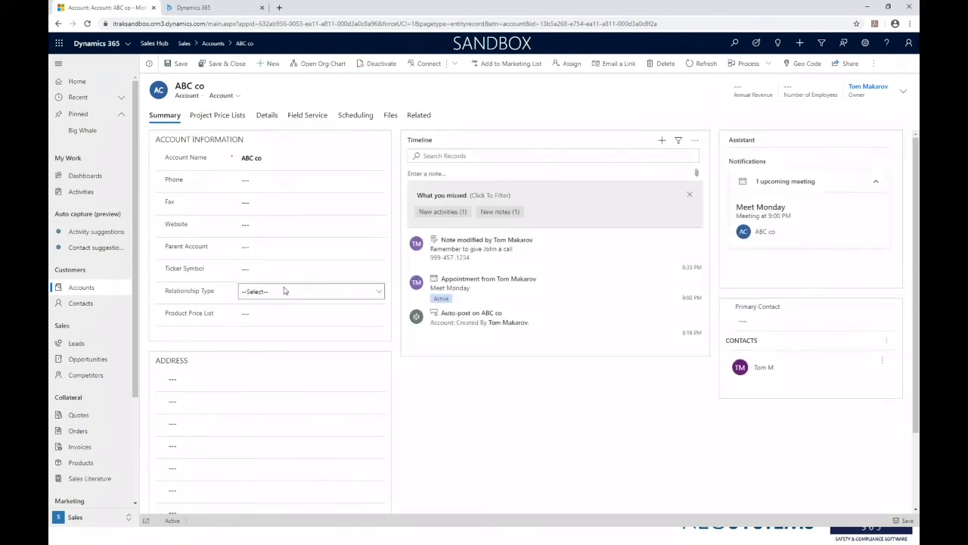
{"action": "left_click", "coordinate": [149, 65]}
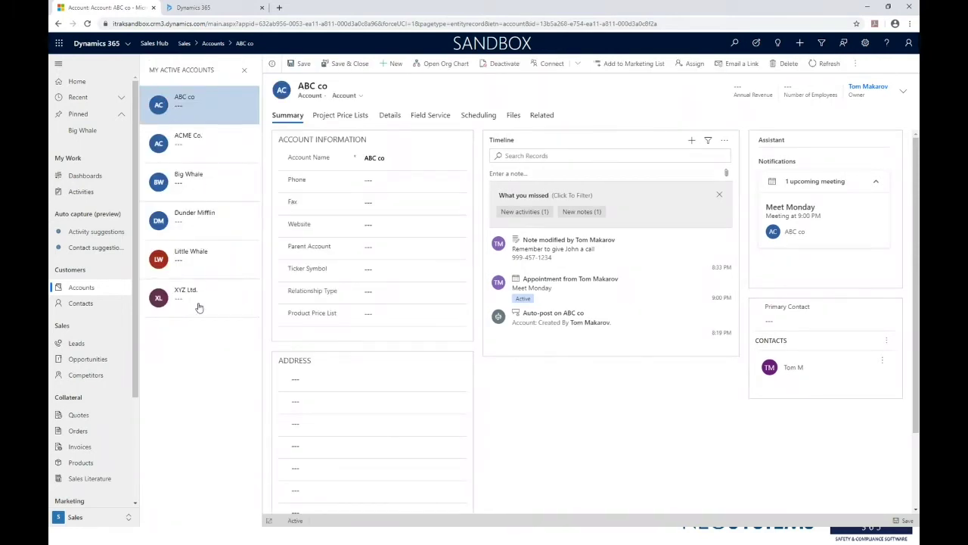
Switch through the ACME Co., Big Whale and Dunder Mifflin accounts beside the record, and close the account list
{"action": "left_click", "coordinate": [215, 152]}
{"action": "left_click", "coordinate": [218, 187]}
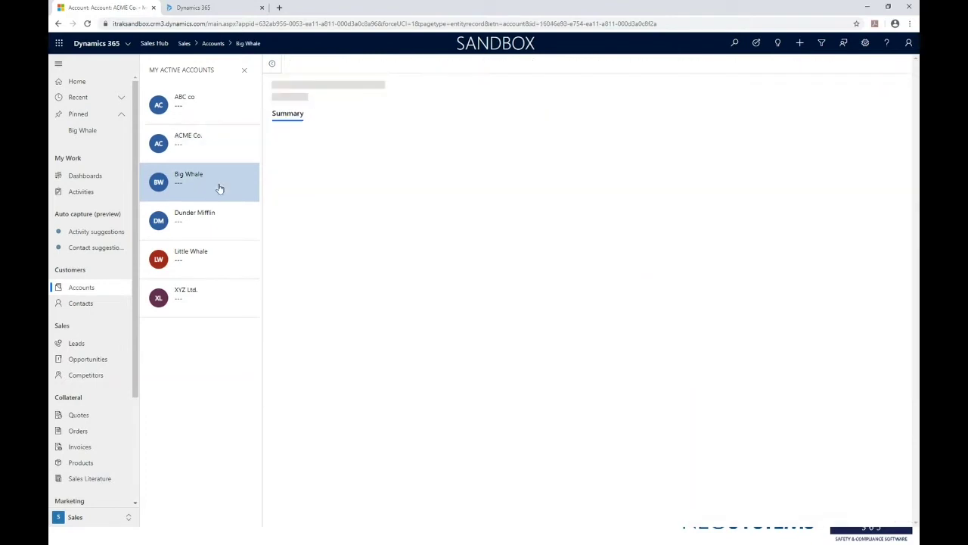
{"action": "left_click", "coordinate": [216, 223]}
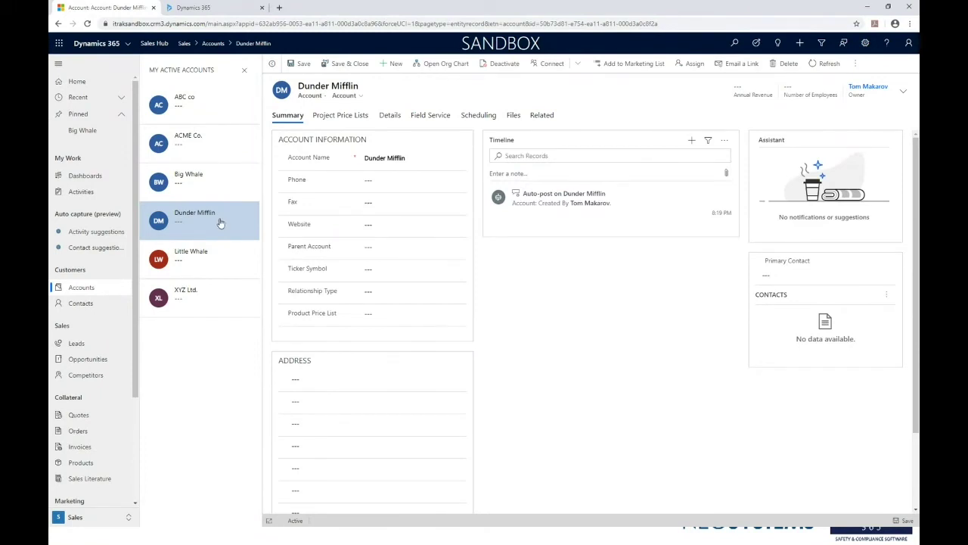
{"action": "left_click", "coordinate": [271, 66]}
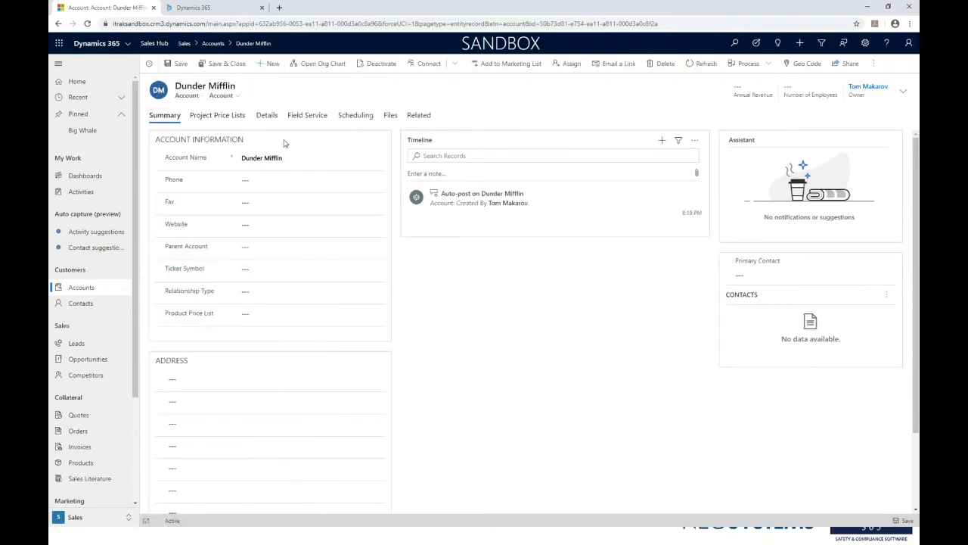
View the Project Price Lists, Details, Field Service and Scheduling sections of the Dunder Mifflin account
{"action": "left_click", "coordinate": [205, 121]}
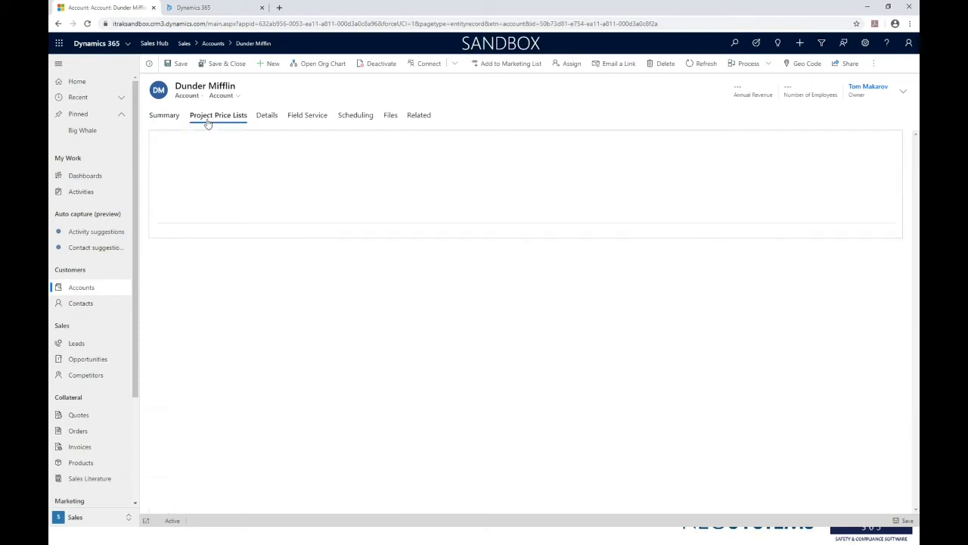
{"action": "left_click", "coordinate": [263, 122]}
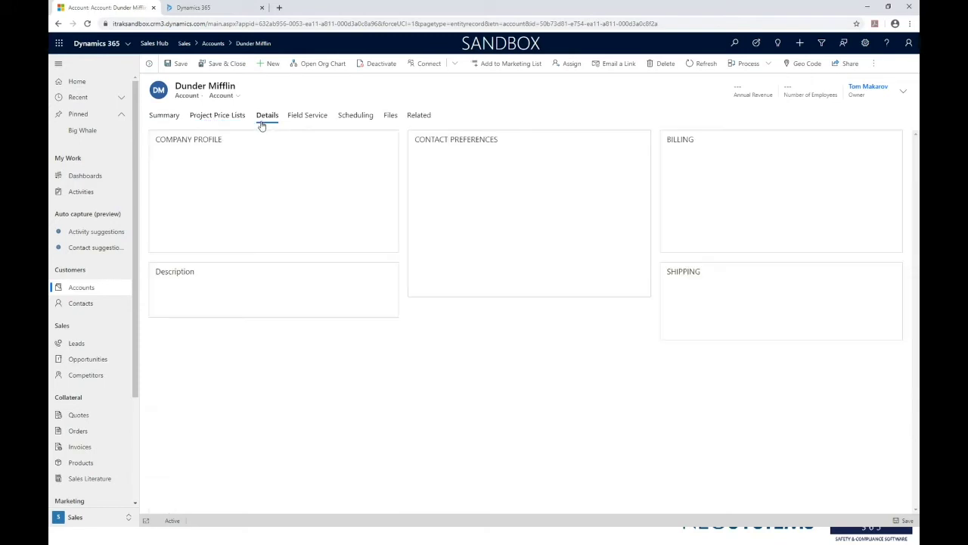
{"action": "left_click", "coordinate": [305, 121]}
{"action": "left_click", "coordinate": [352, 121]}
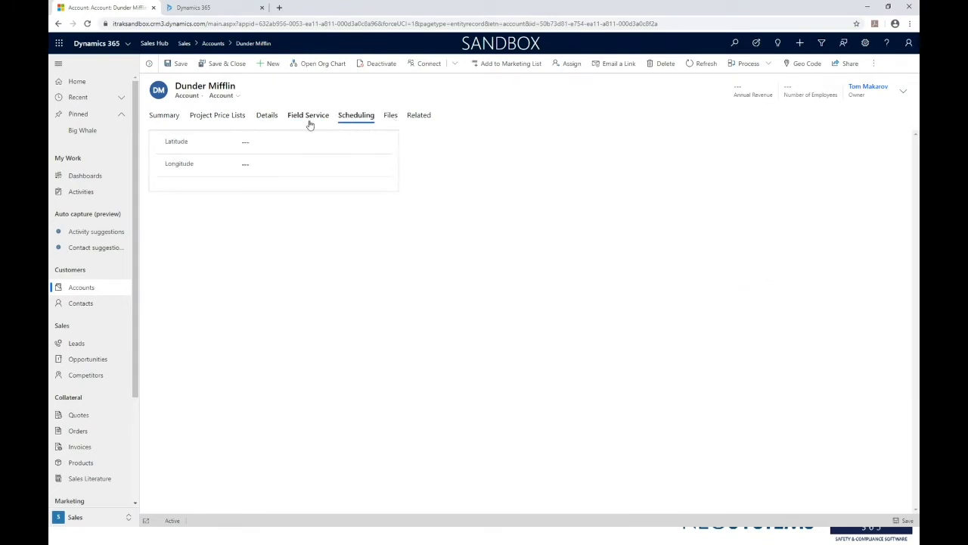
Return to the account summary and search the ABC co timeline for "post"
{"action": "left_click", "coordinate": [173, 121]}
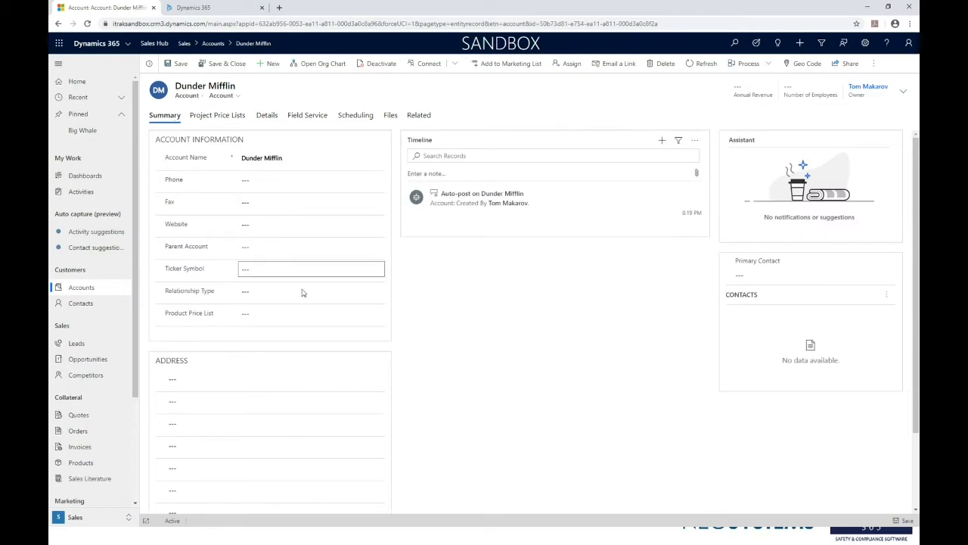
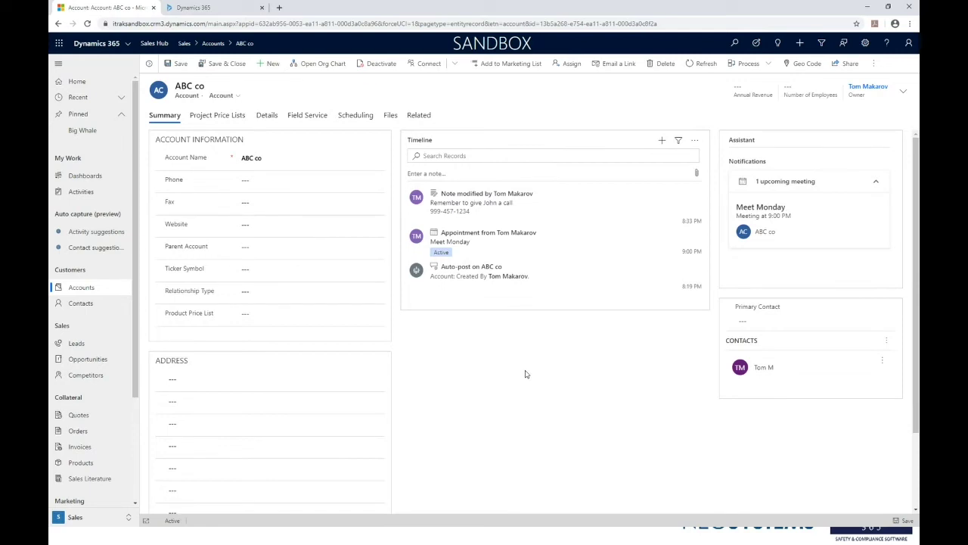
{"action": "left_click", "coordinate": [439, 156]}
{"action": "type", "text": "post"}
Add a note titled "post" to the ABC co account's timeline
{"action": "left_click", "coordinate": [457, 174]}
{"action": "type", "text": "pos"}
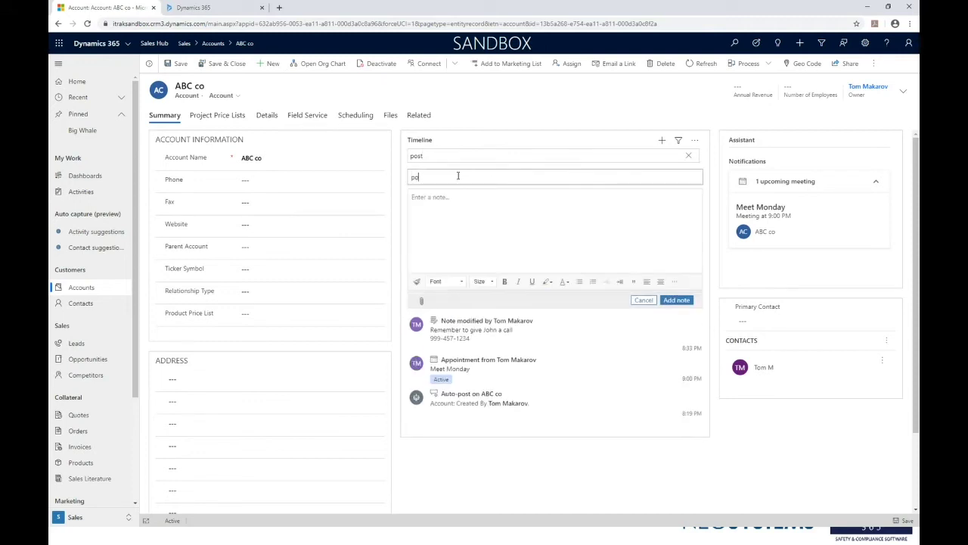
{"action": "type", "text": "t"}
{"action": "left_click", "coordinate": [682, 301]}
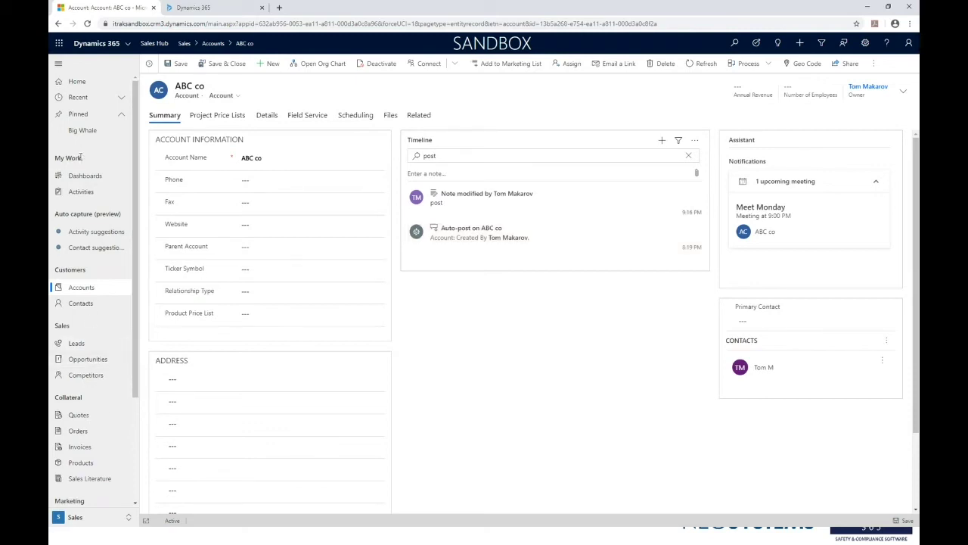
Open the lead listed in My Open Leads and dock the Propose stage of its business process
{"action": "left_click", "coordinate": [79, 345]}
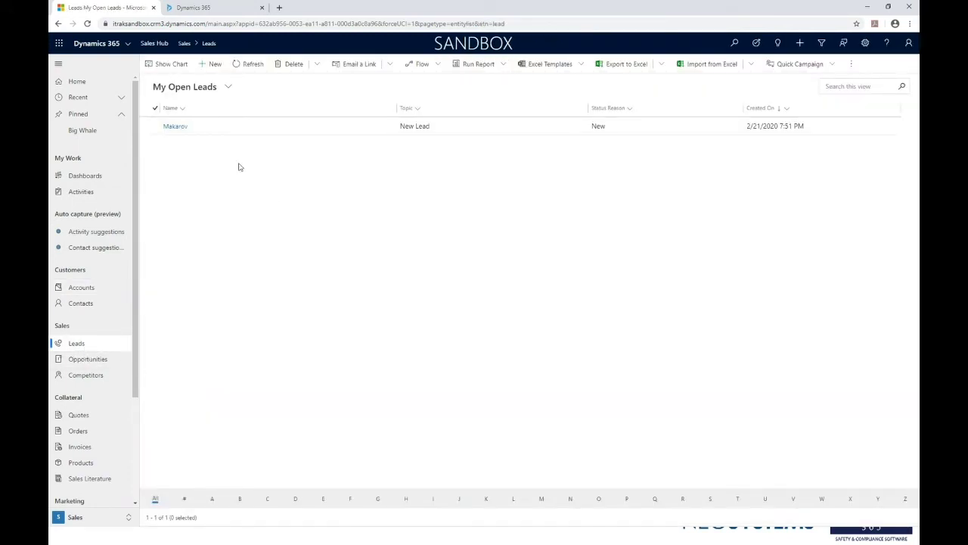
{"action": "left_click", "coordinate": [182, 126]}
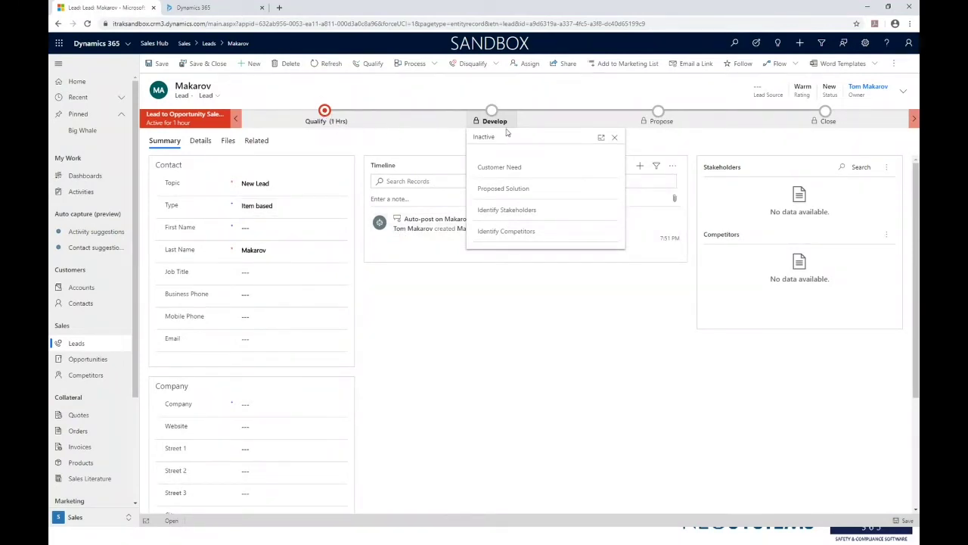
{"action": "left_click", "coordinate": [913, 124]}
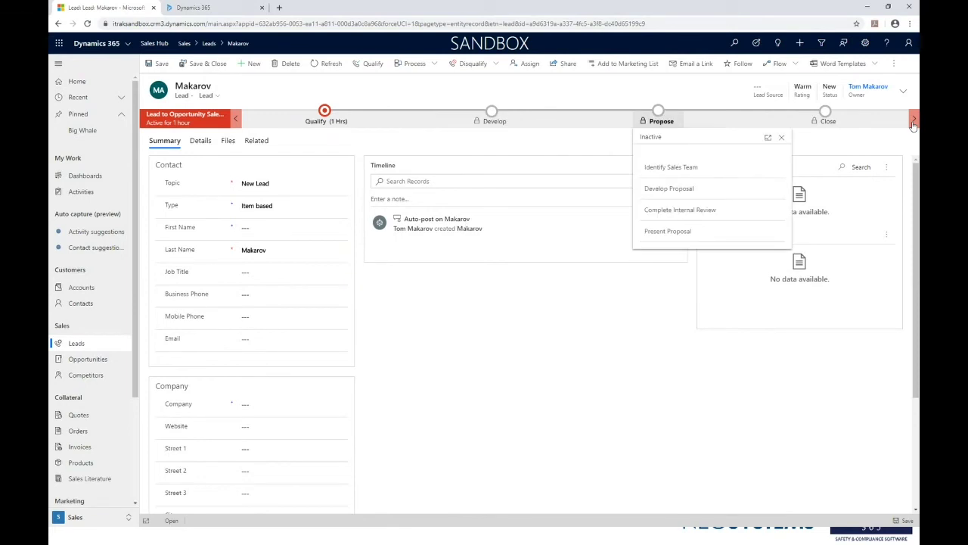
{"action": "left_click", "coordinate": [768, 138]}
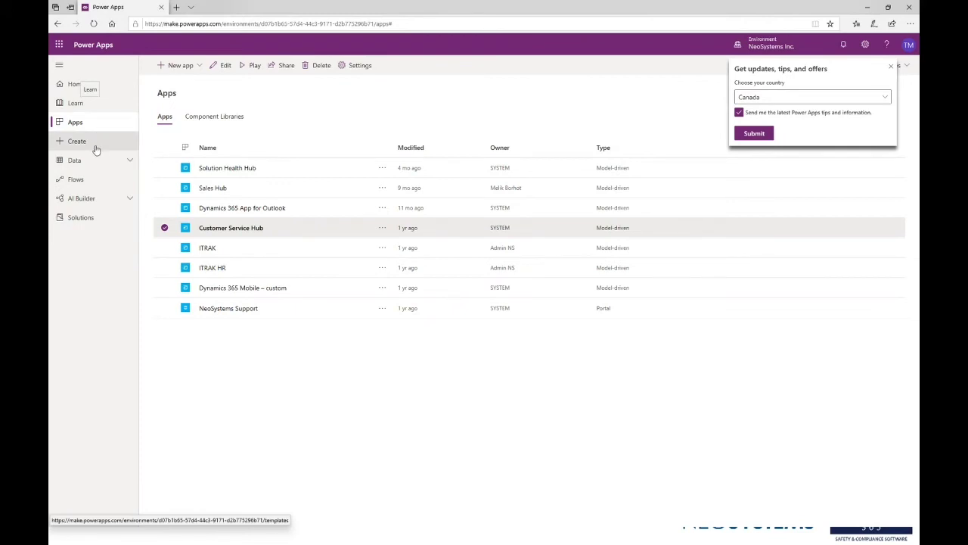
Collapse and re-expand the site navigation on the Power Apps page listing the environment's apps
{"action": "left_click", "coordinate": [60, 67]}
{"action": "left_click", "coordinate": [60, 67]}
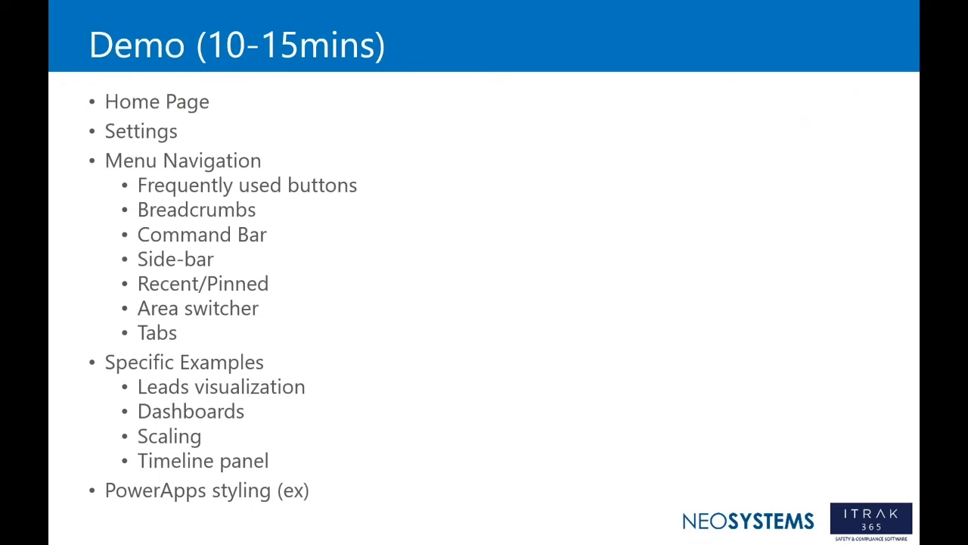
{"action": "key", "text": "Right"}
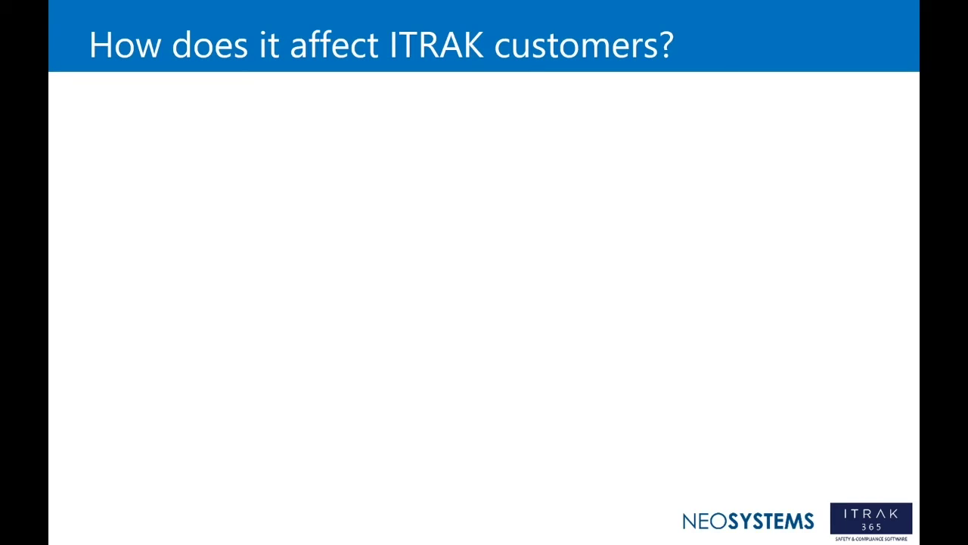
{"action": "key", "text": "Right"}
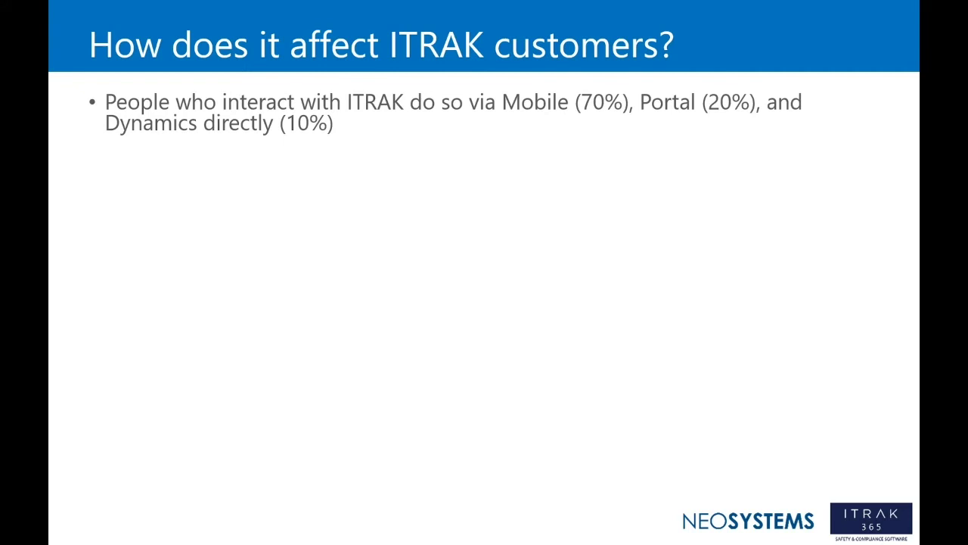
{"action": "key", "text": "Right"}
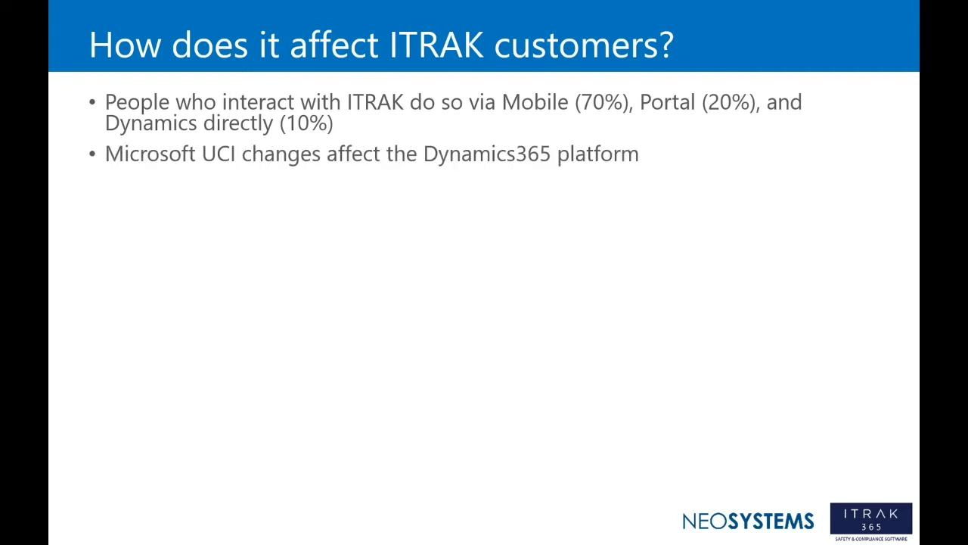